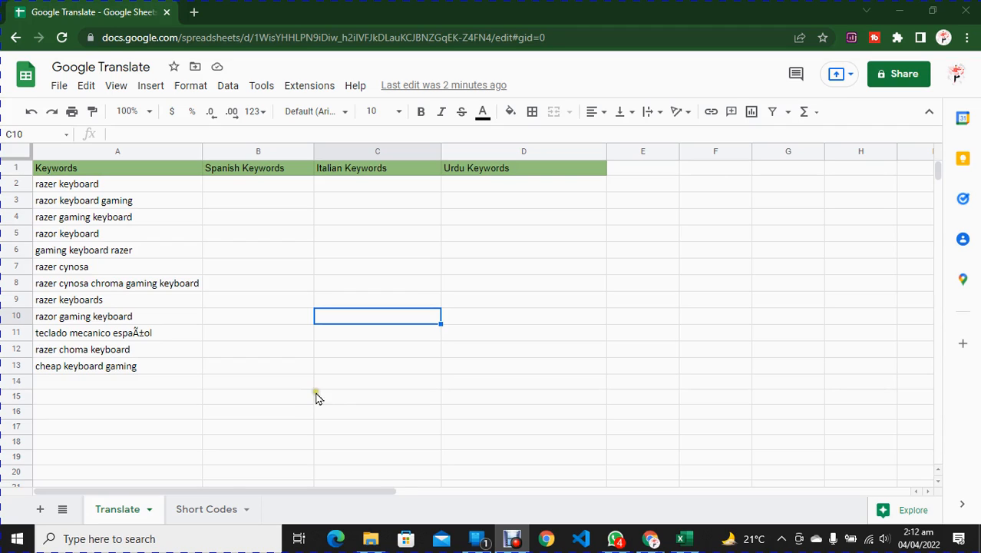
Step: Look up the Spanish language code by searching the Short Codes sheet for "span"
click(198, 511)
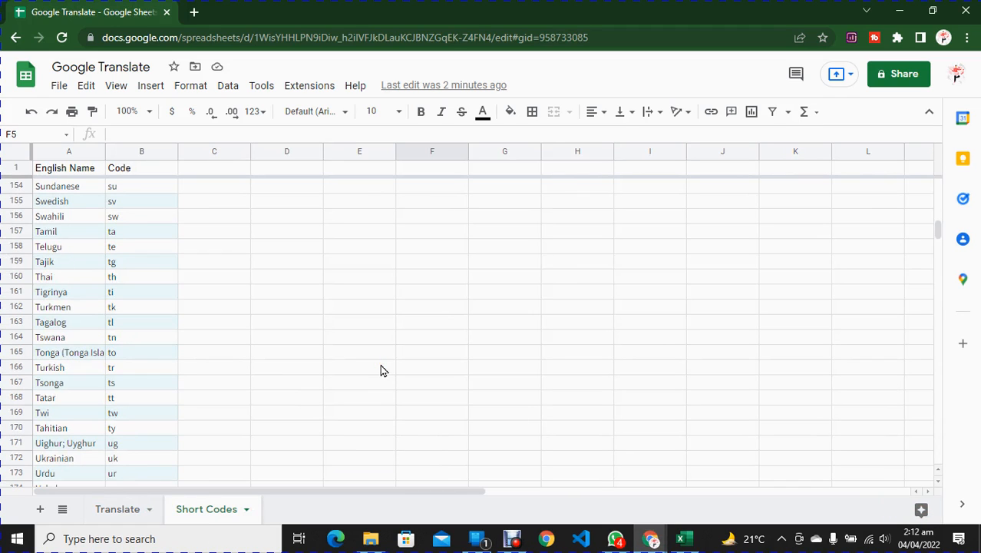
scroll(401, 322, up, 9)
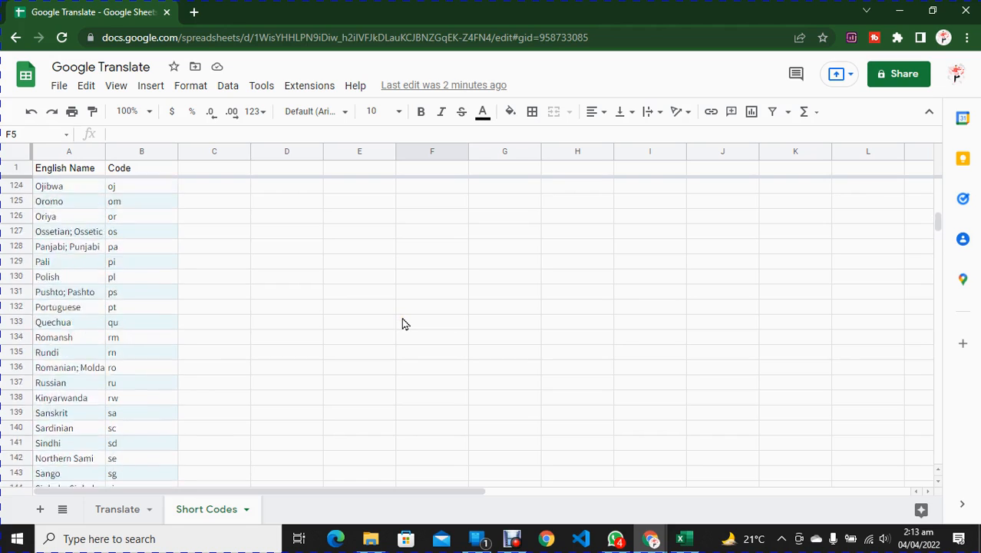
scroll(402, 322, up, 2)
click(403, 322)
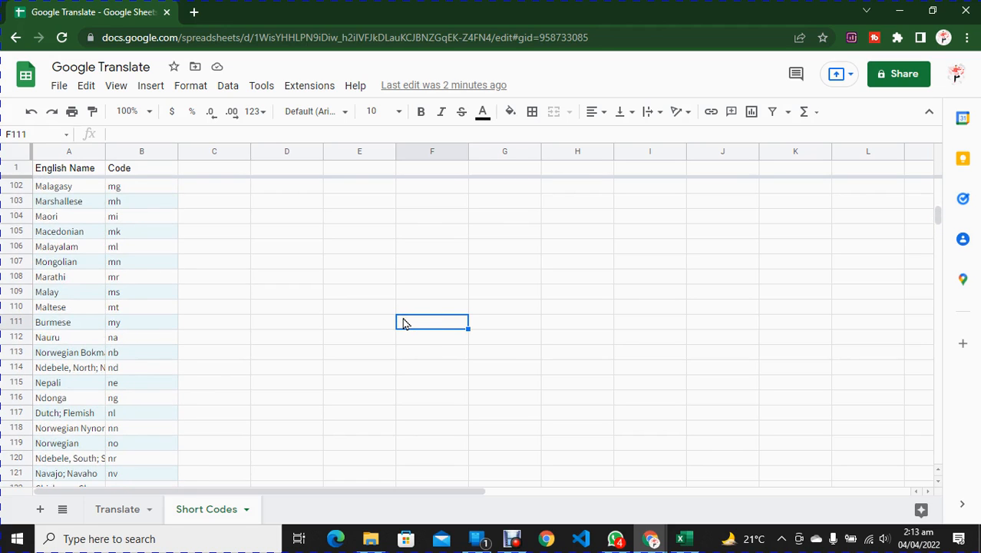
key(ctrl+f)
text(span)
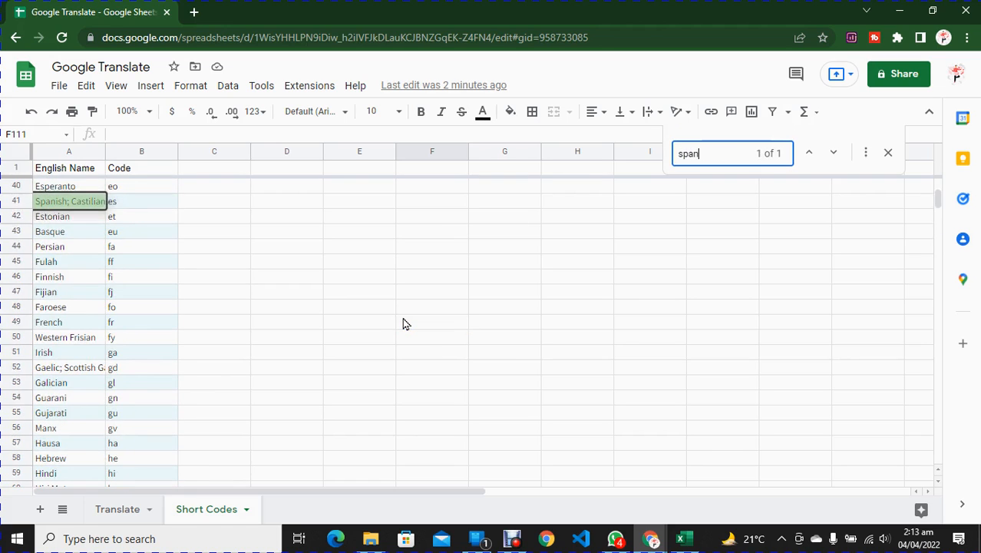
Step: Start a formula in cell B2 of the Translate sheet with IFERROR wrapping the GOOGLETRANSLATE function
click(119, 516)
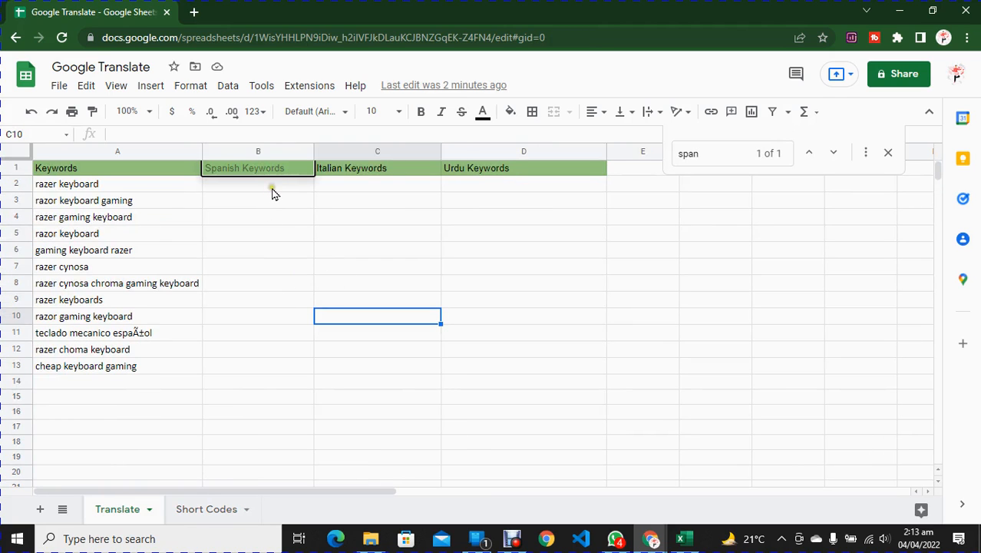
click(271, 186)
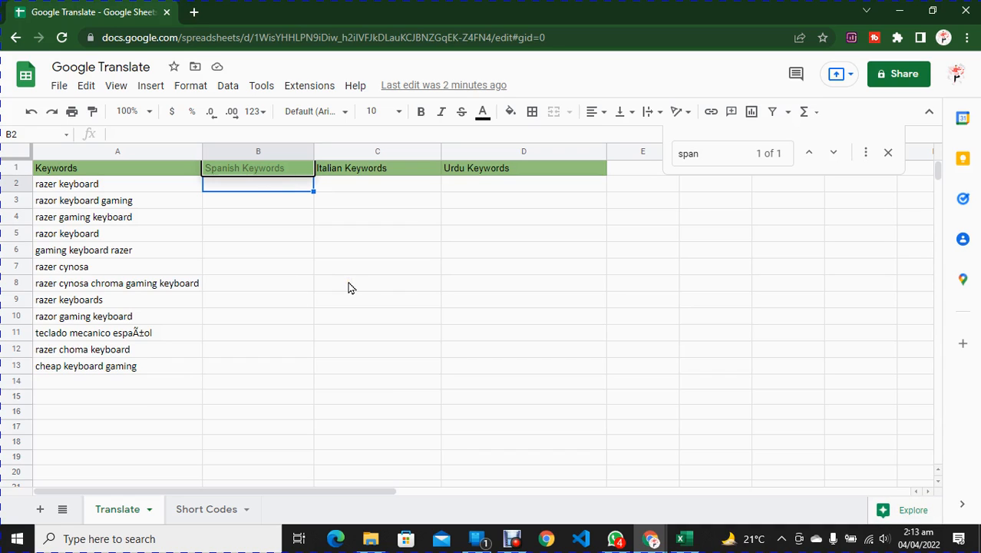
text(=i)
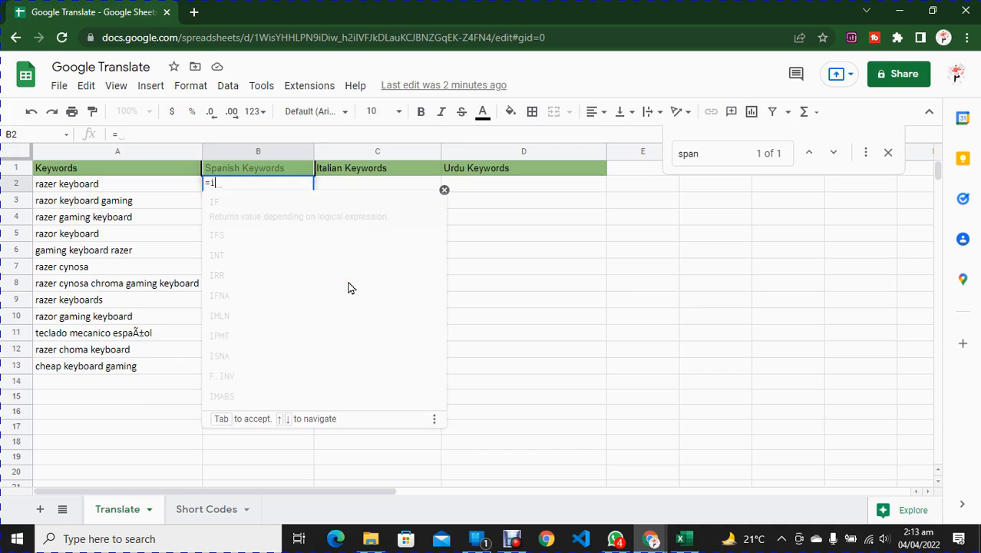
text(ferror)
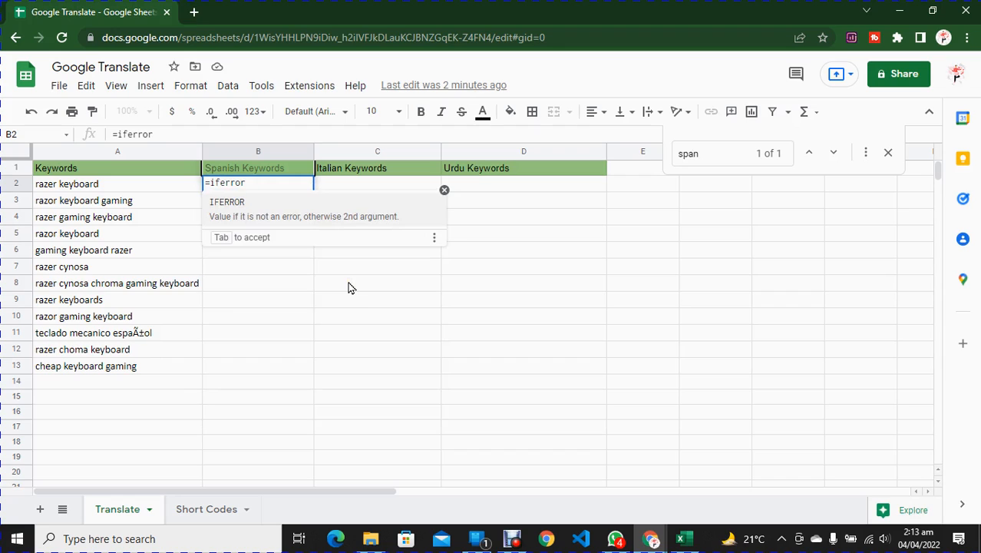
text((goog)
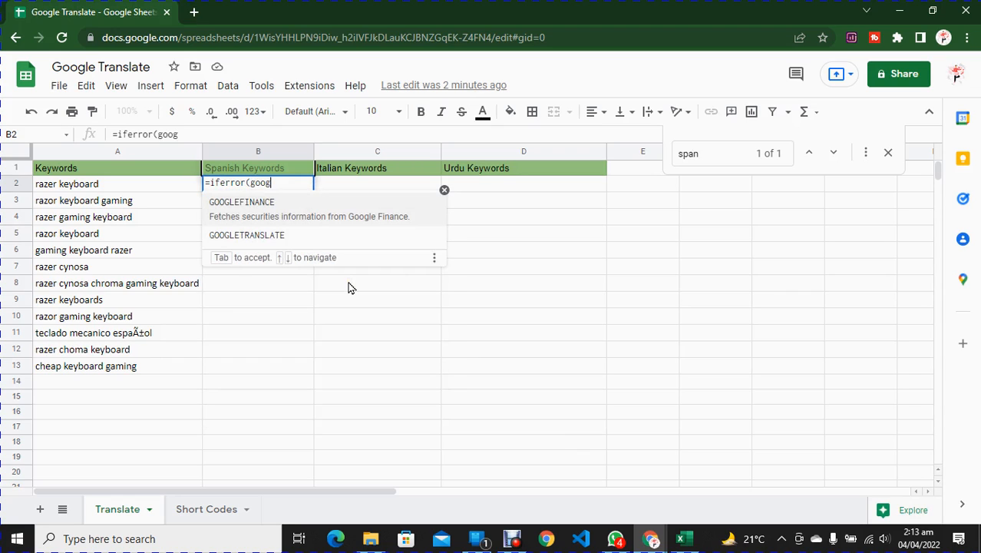
click(261, 230)
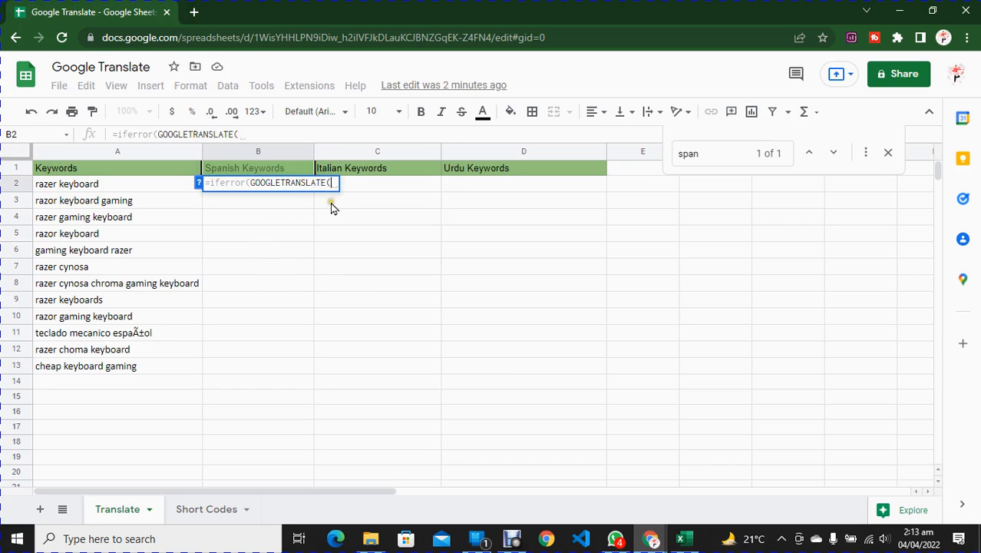
Step: Complete the B2 formula with A2 as the text, "en" as source and "es" as target language, closing both functions
click(58, 188)
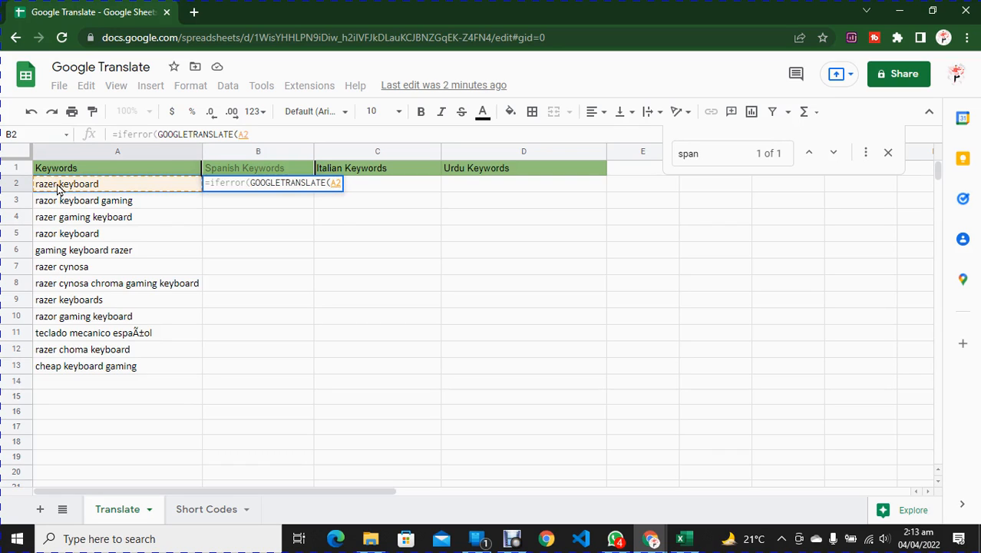
text(,)
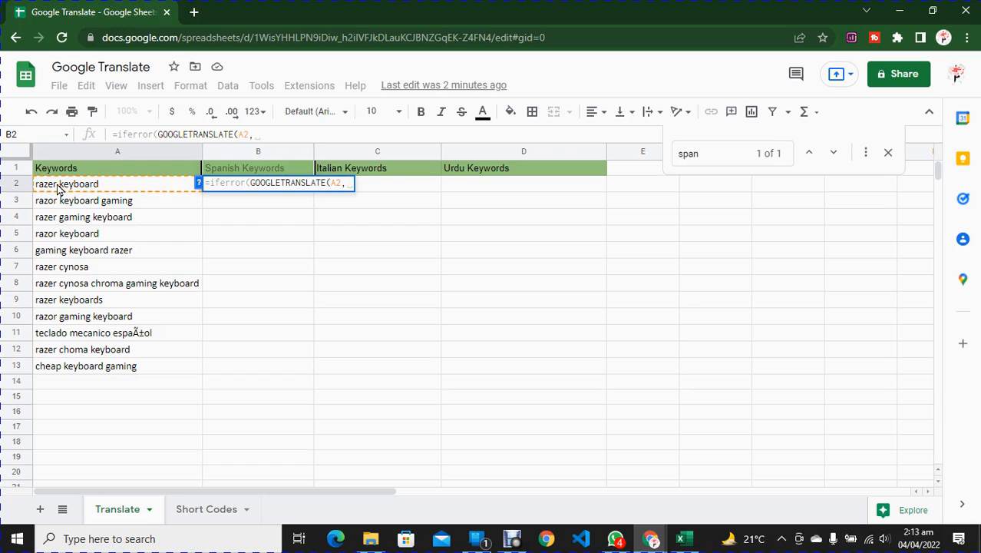
text(")
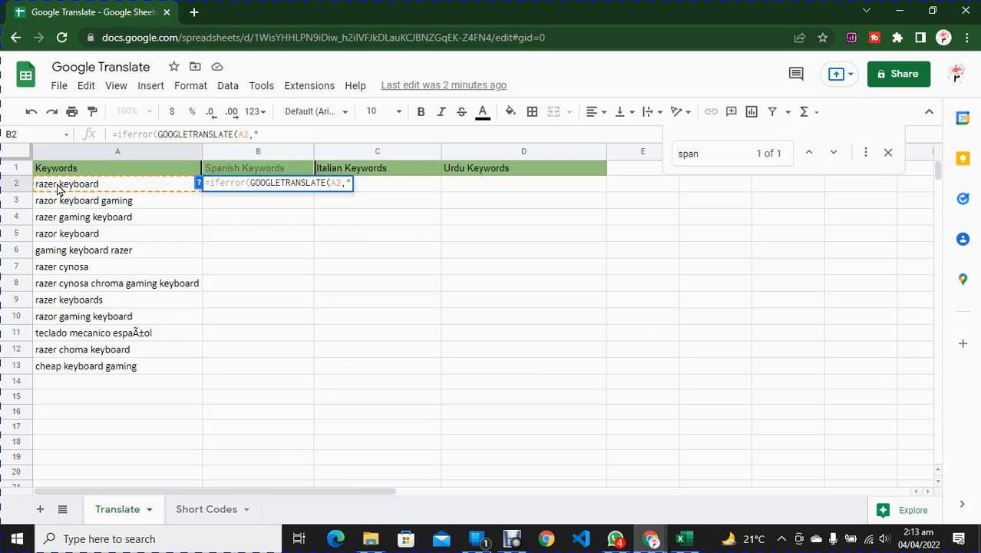
text(en",)
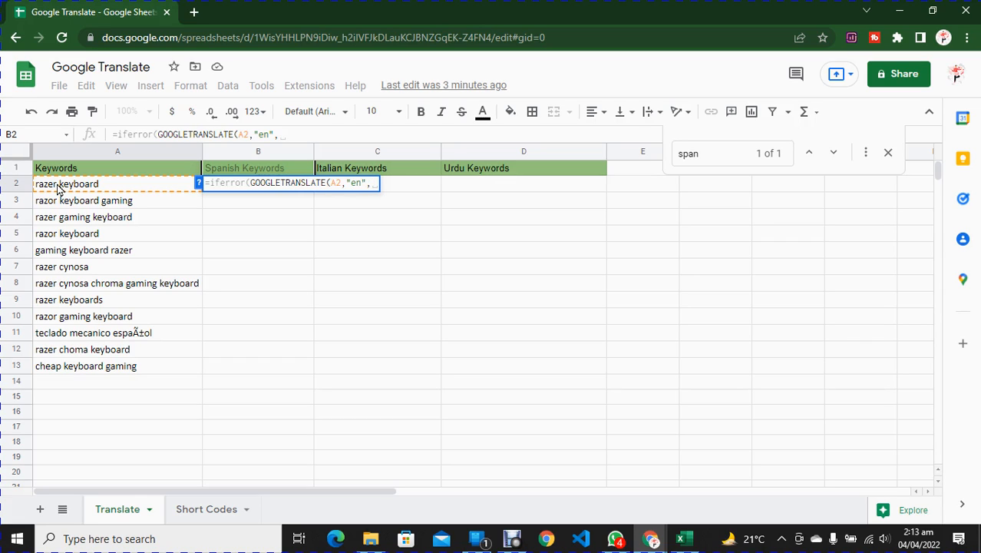
text("es)
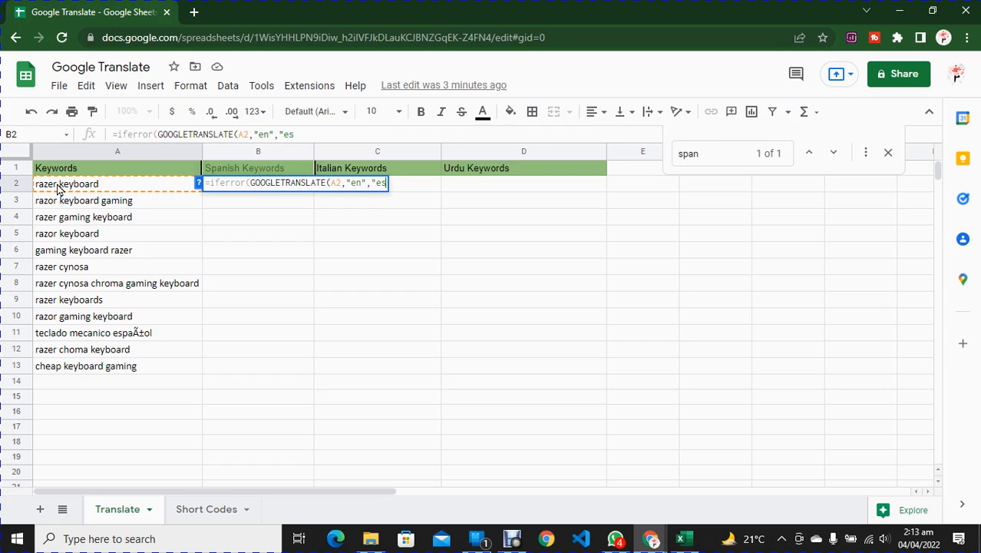
text(")
text()))
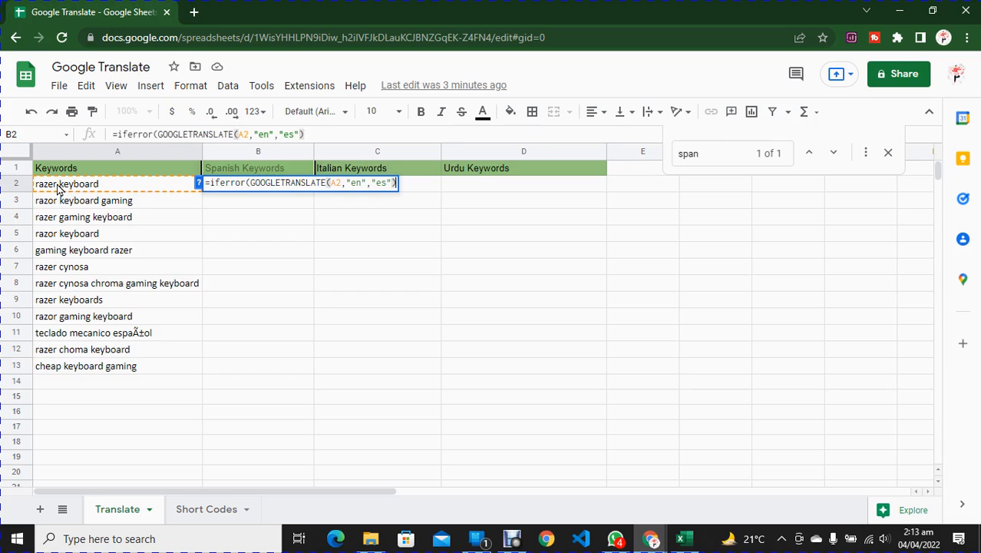
key(Return)
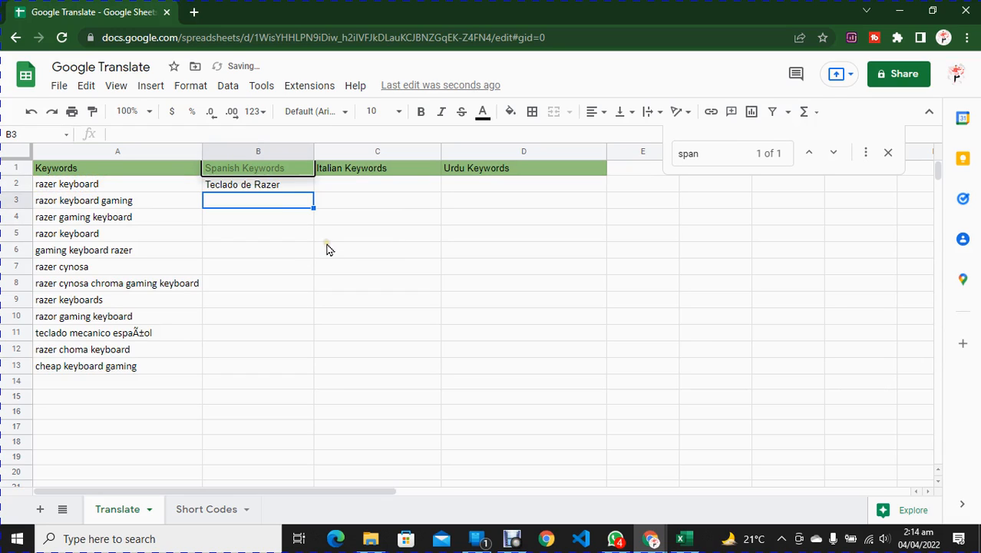
Step: Try filling the Spanish translation formula from B2 down to B13, and undo that fill
click(260, 190)
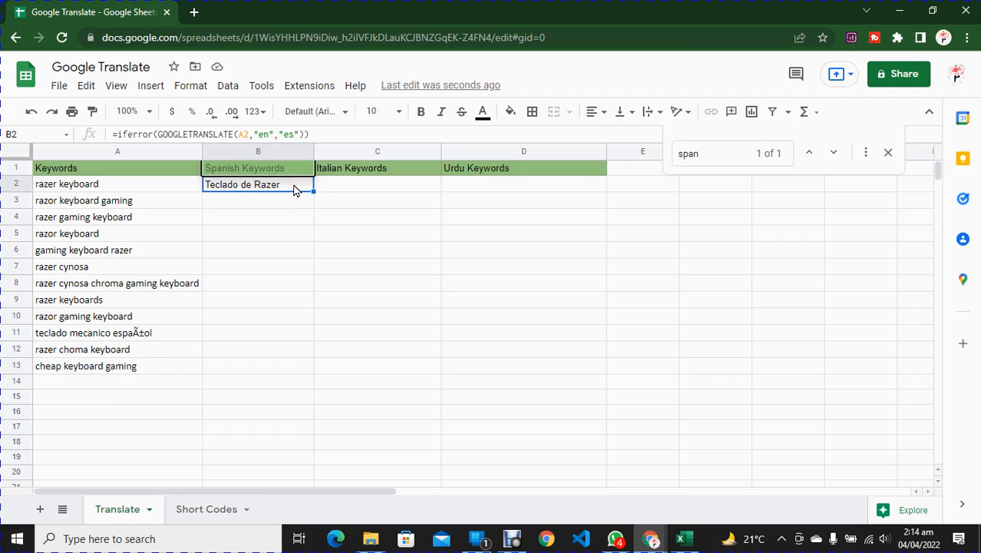
key(ctrl+shift+Down)
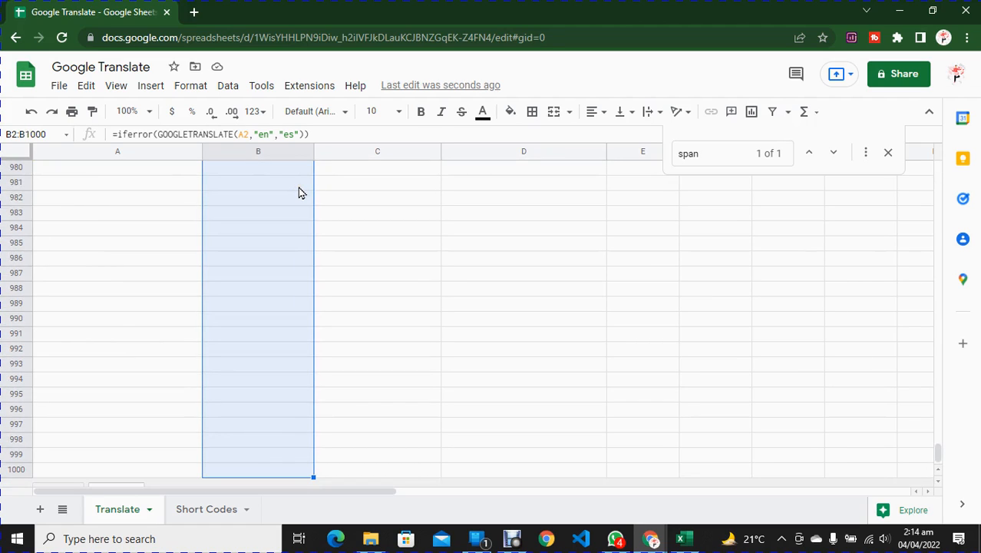
drag(937, 452, 939, 164)
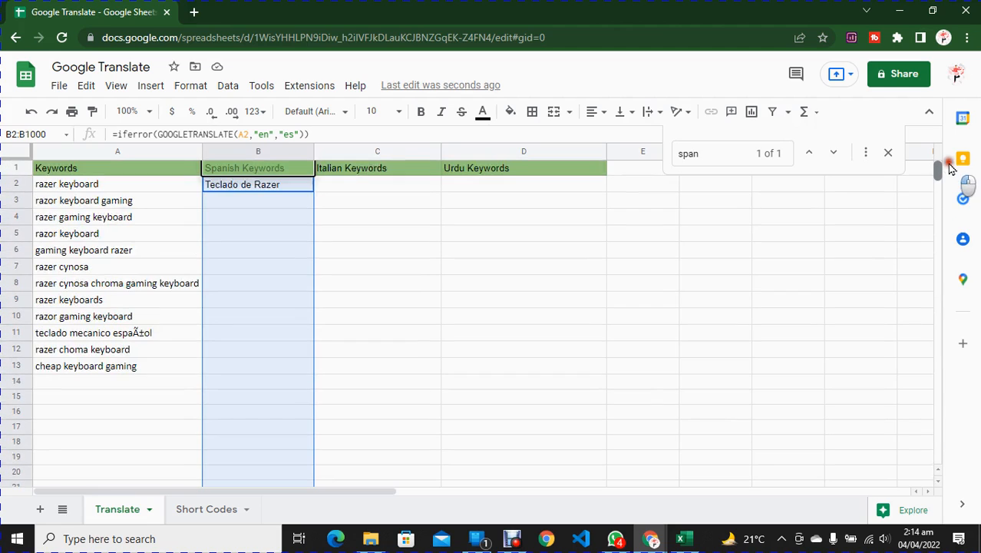
click(285, 185)
drag(313, 191, 301, 364)
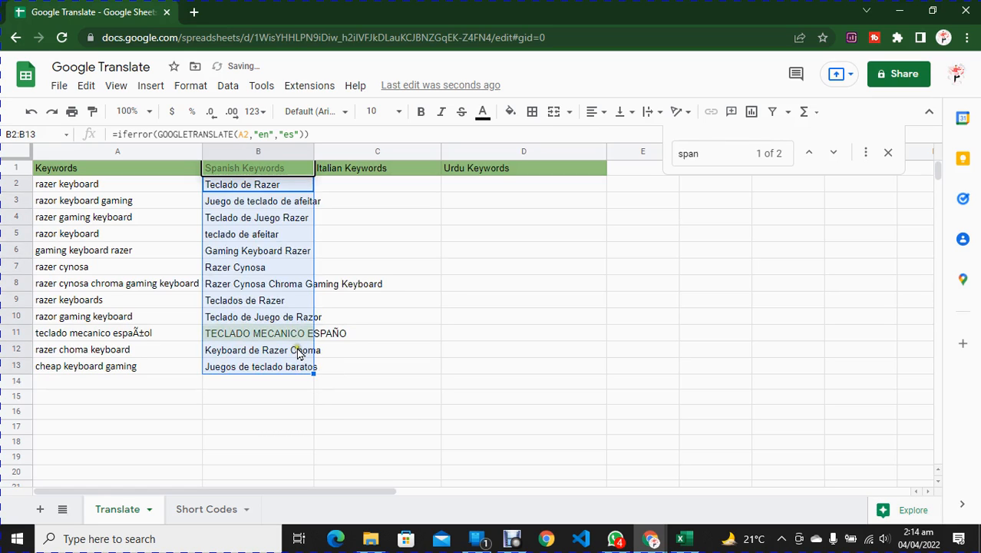
key(ctrl+z)
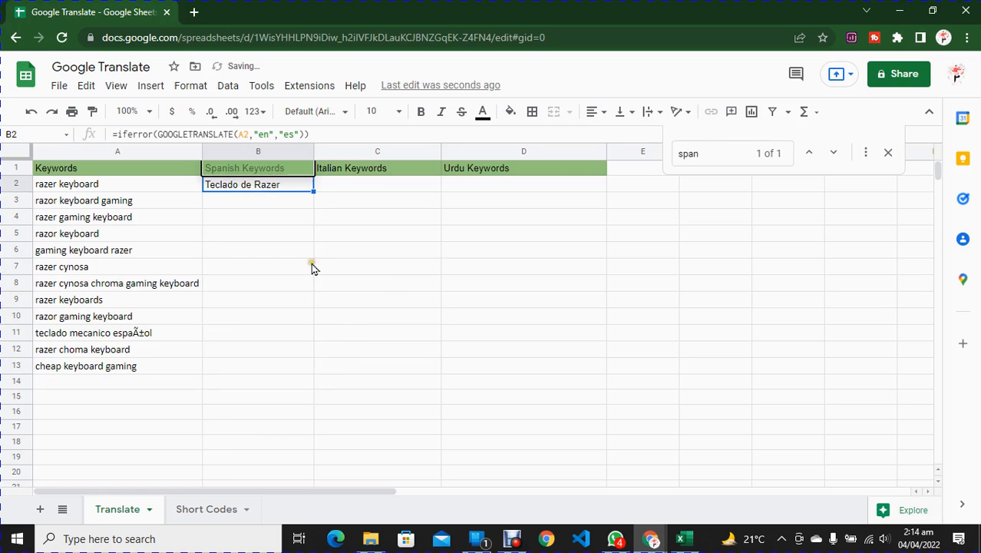
Step: Auto-fill the B2 formula down to the last keyword row and fit column B's width to its contents
double_click(313, 191)
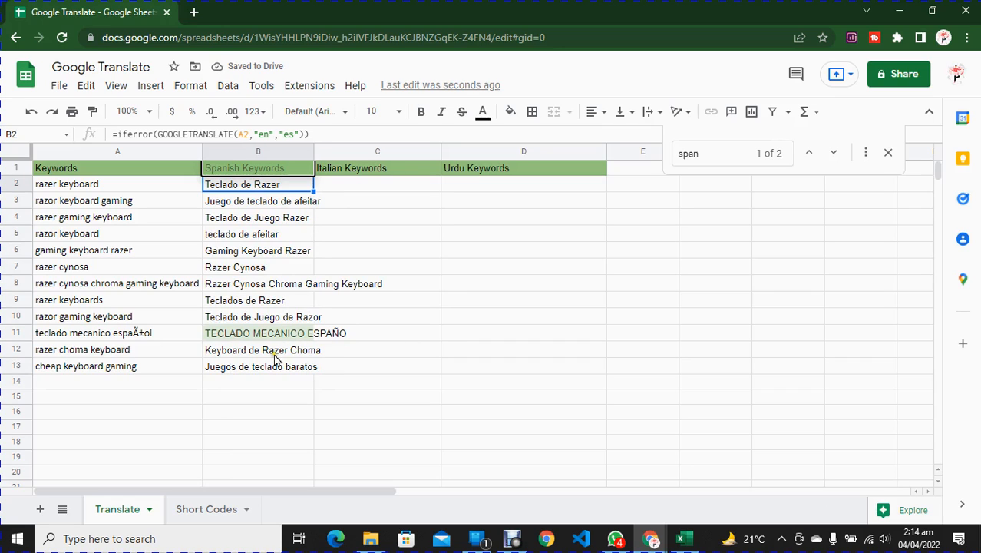
double_click(313, 151)
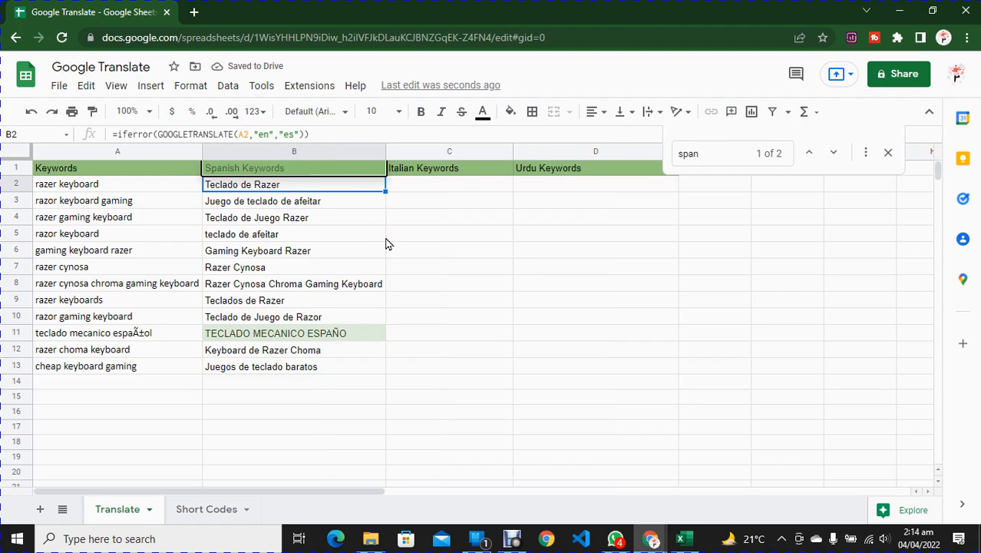
Step: Copy the B2 formula text into C2 with target language "it" and auto-fill it down the Italian Keywords column
click(442, 191)
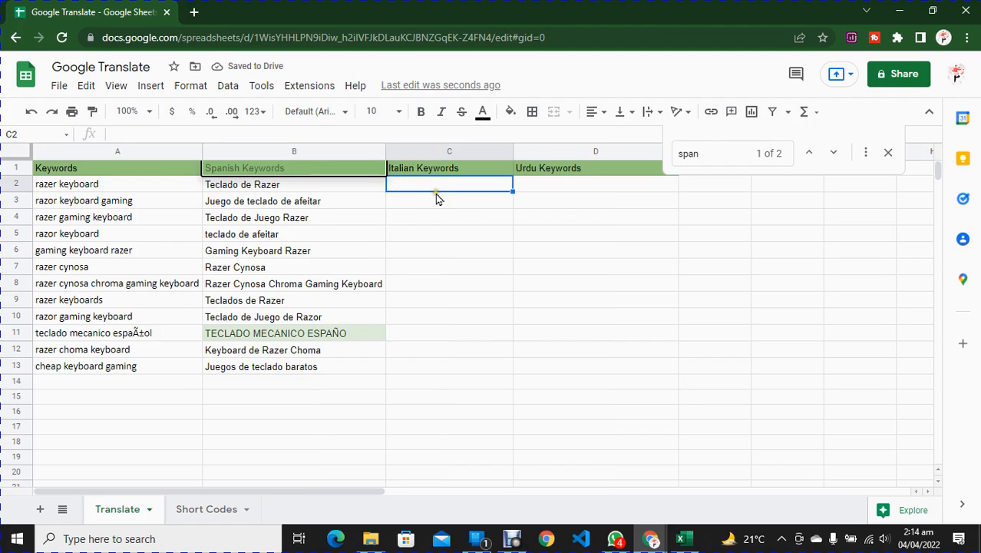
click(265, 185)
triple_click(326, 134)
key(ctrl+c)
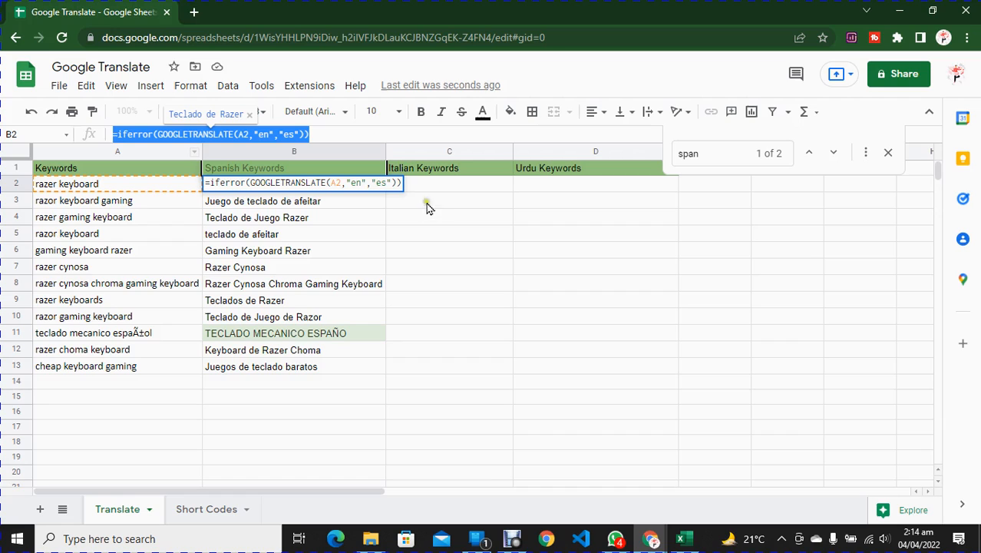
click(439, 184)
double_click(434, 184)
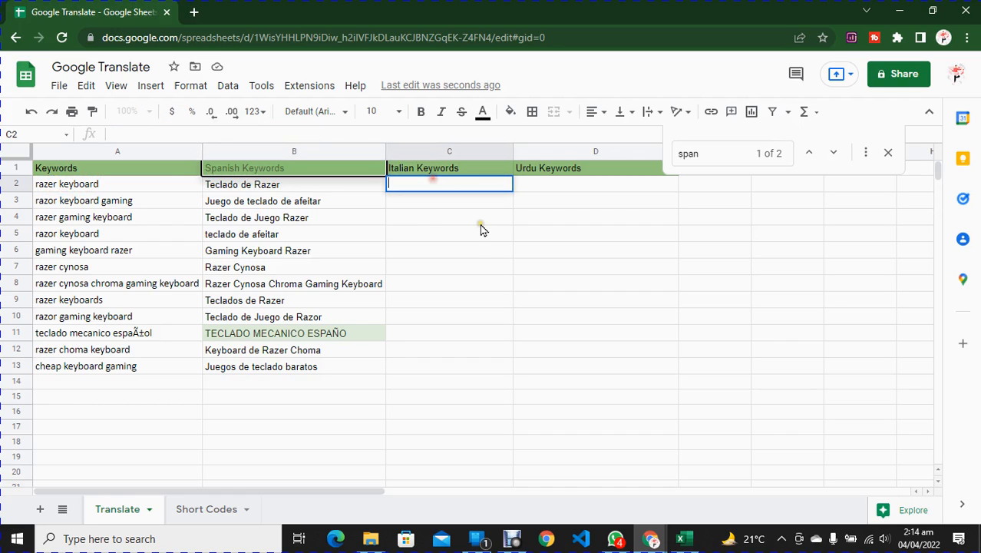
key(ctrl+v)
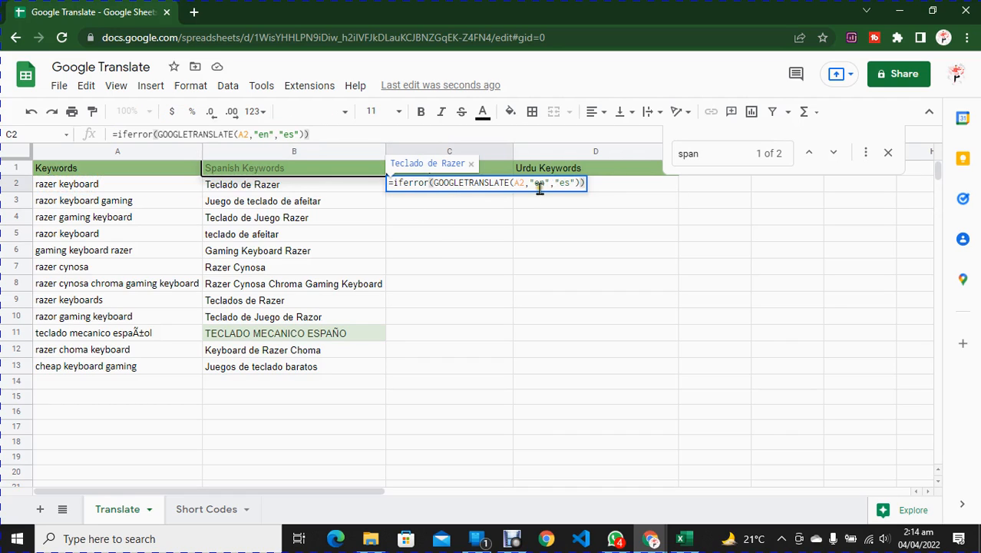
double_click(565, 182)
text(it)
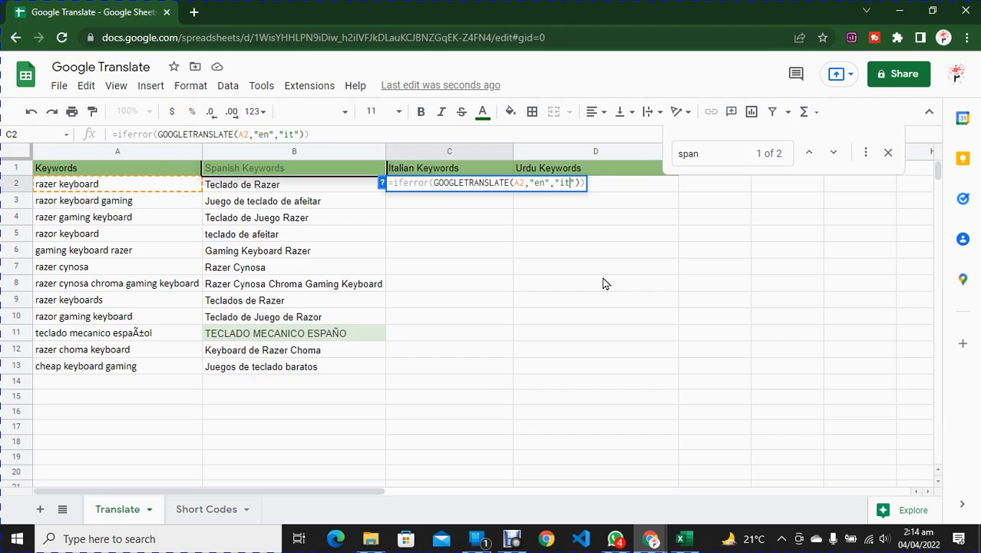
key(Return)
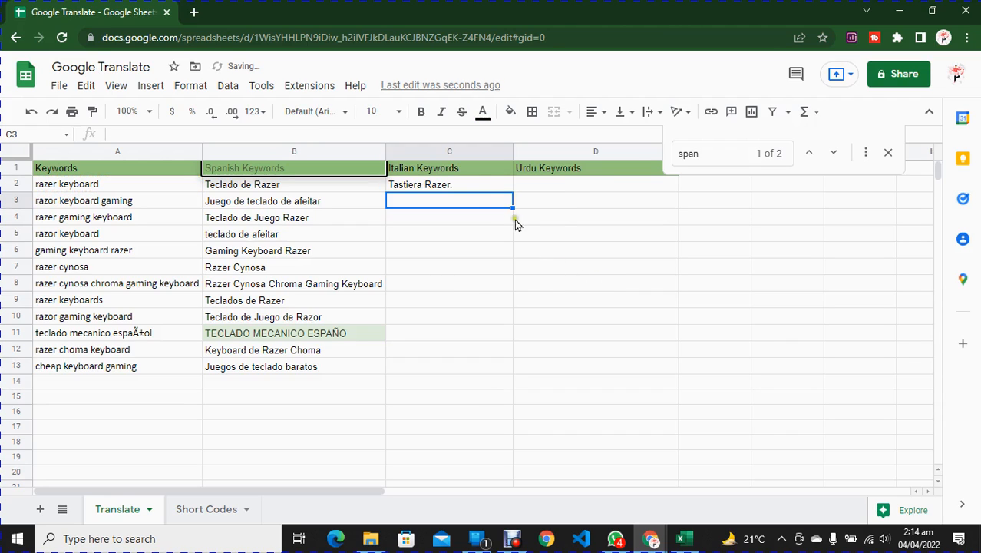
click(469, 185)
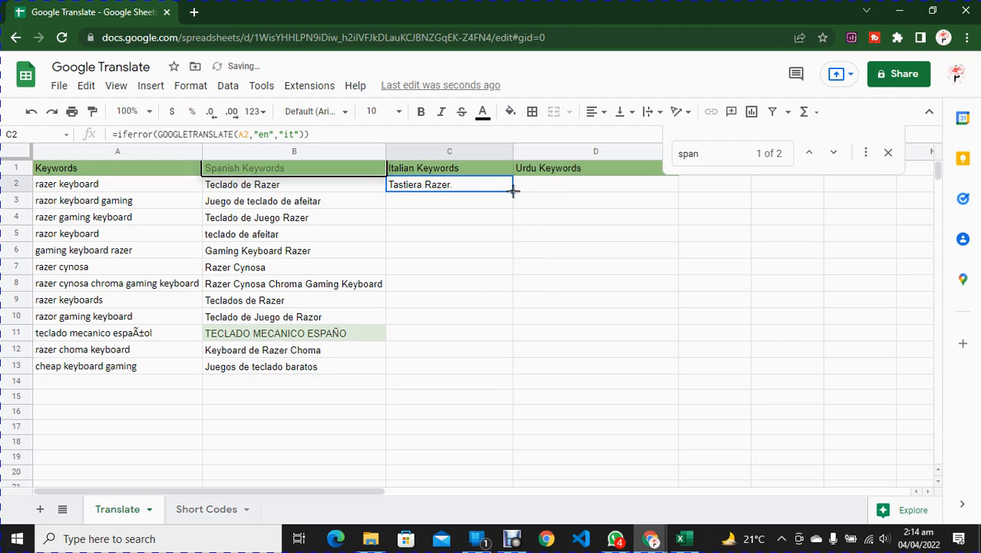
double_click(512, 190)
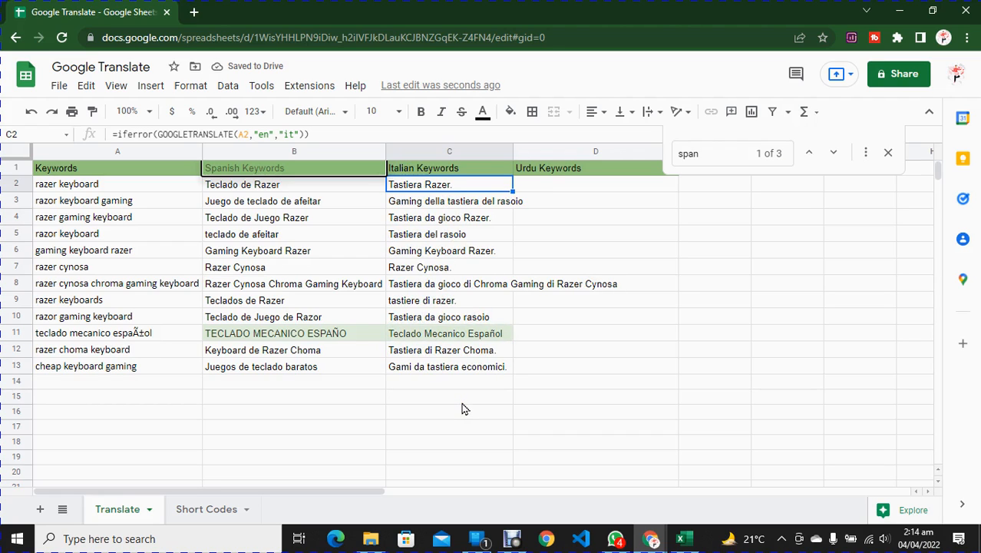
Step: Close the find box and copy the full text of the Italian translation formula in C2
click(569, 190)
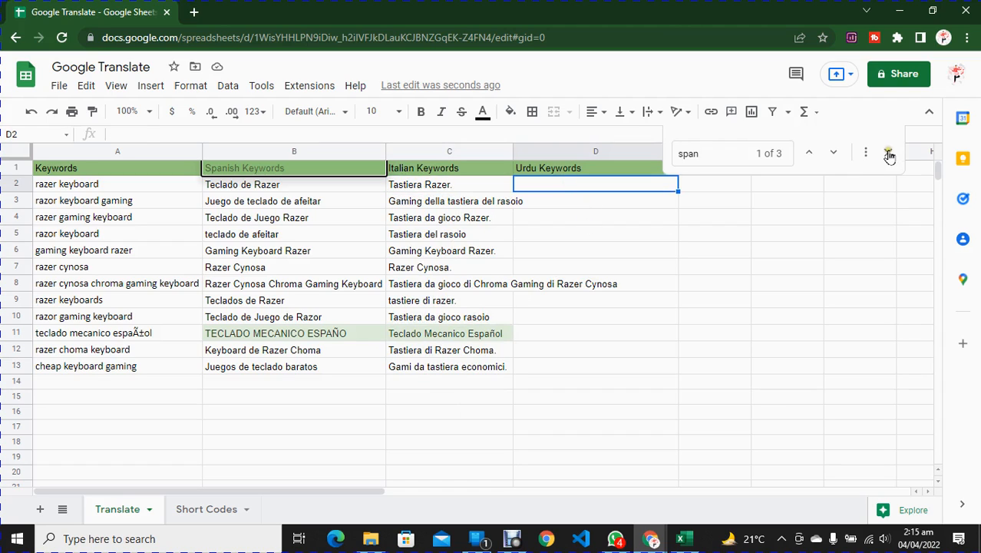
click(890, 156)
click(608, 193)
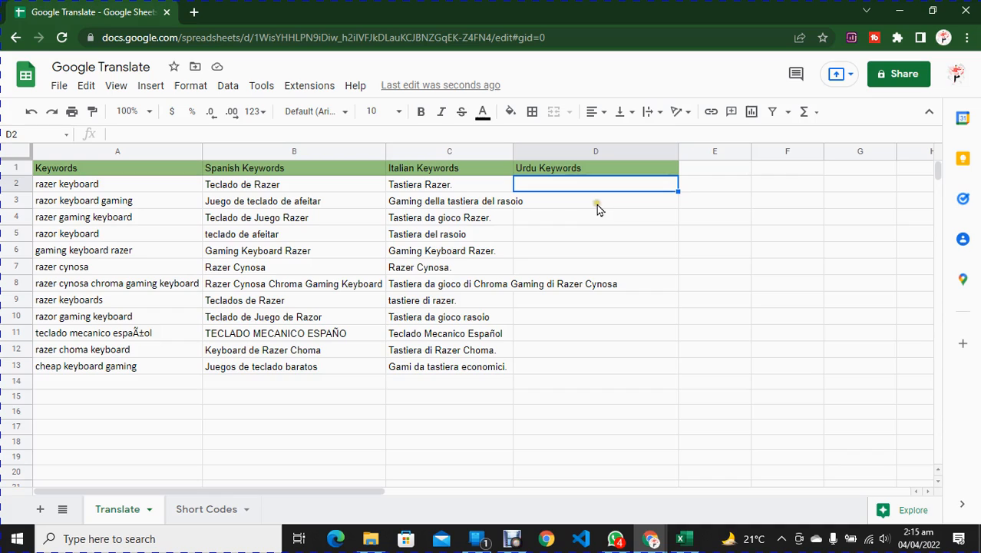
click(465, 184)
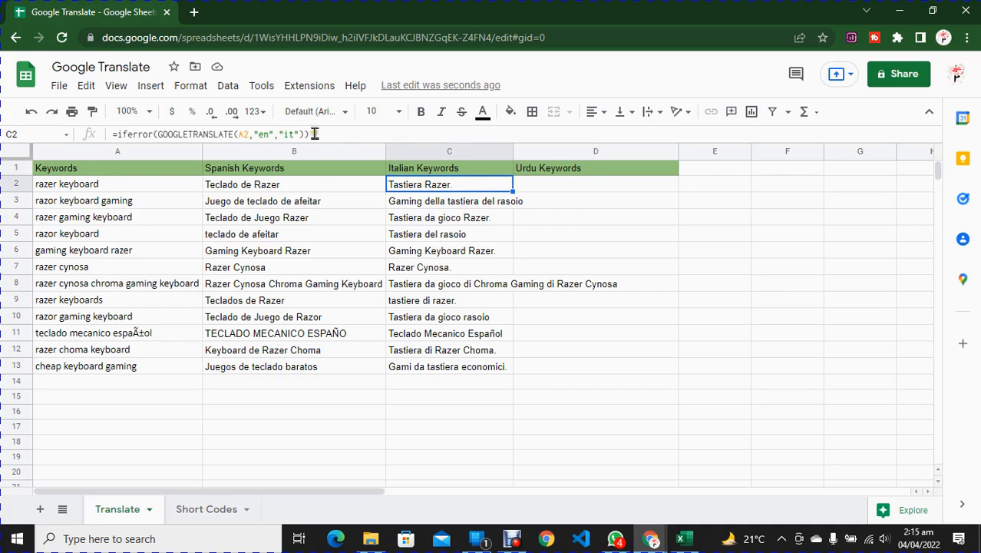
drag(310, 133, 60, 133)
key(ctrl+c)
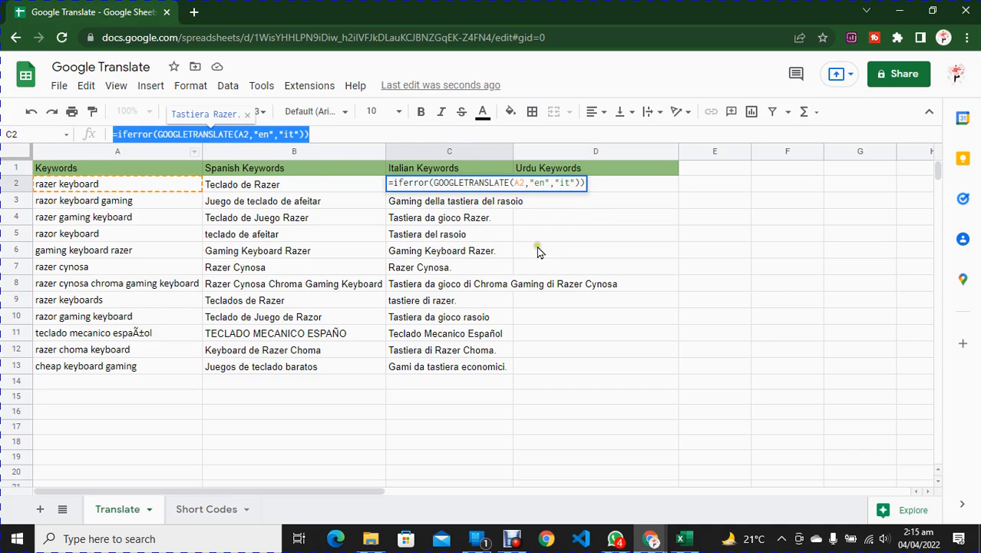
key(Return)
Step: Paste the copied formula into D2 with target language "ur" and auto-fill it down the Urdu Keywords column
click(580, 186)
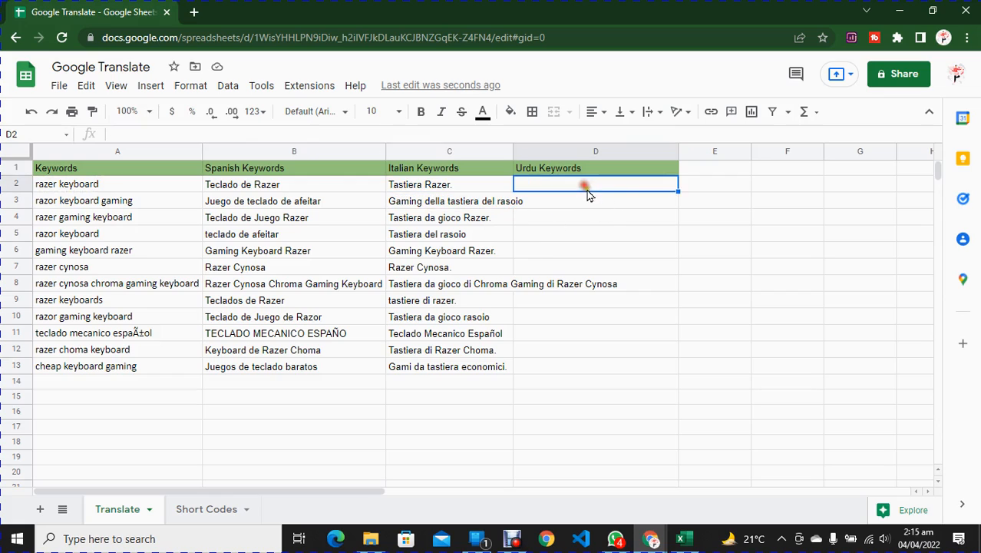
key(ctrl+v)
double_click(692, 183)
text(ur)
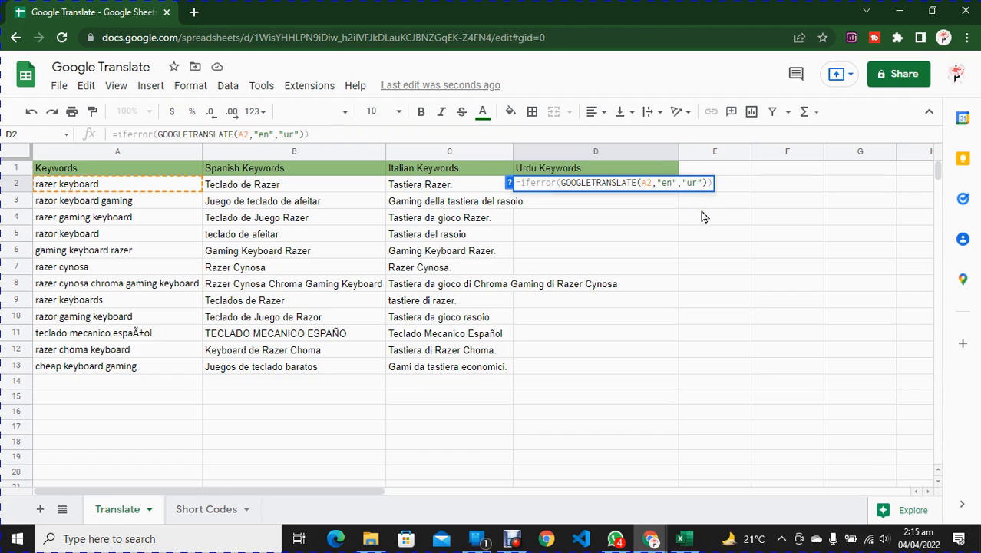
key(Return)
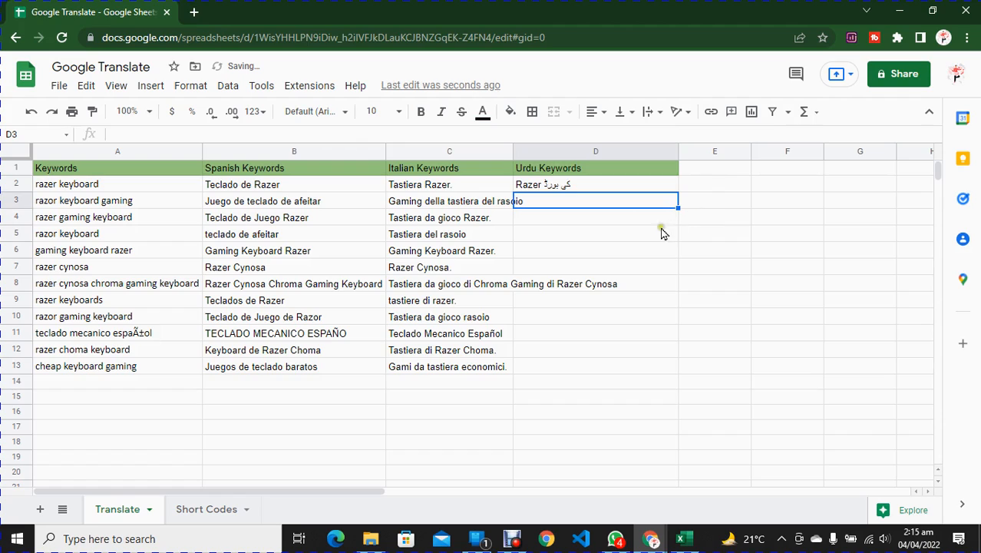
click(639, 185)
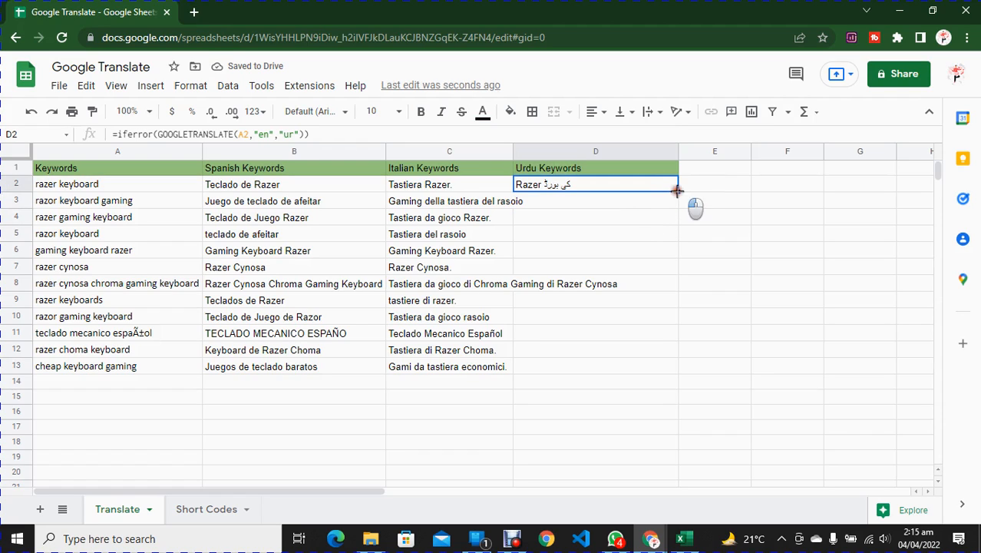
double_click(677, 191)
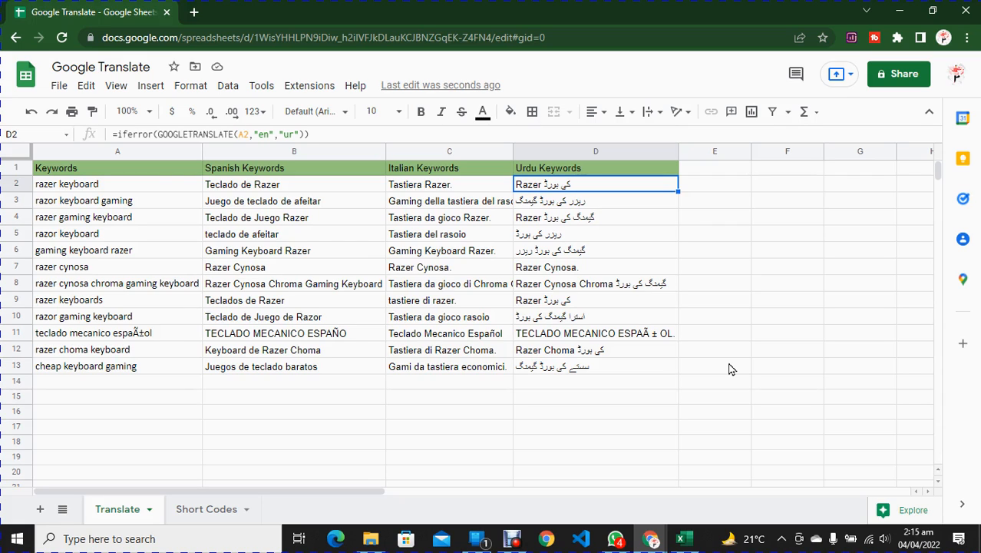
Step: Look through the language code list on the Short Codes sheet and return to the Translate sheet
click(188, 509)
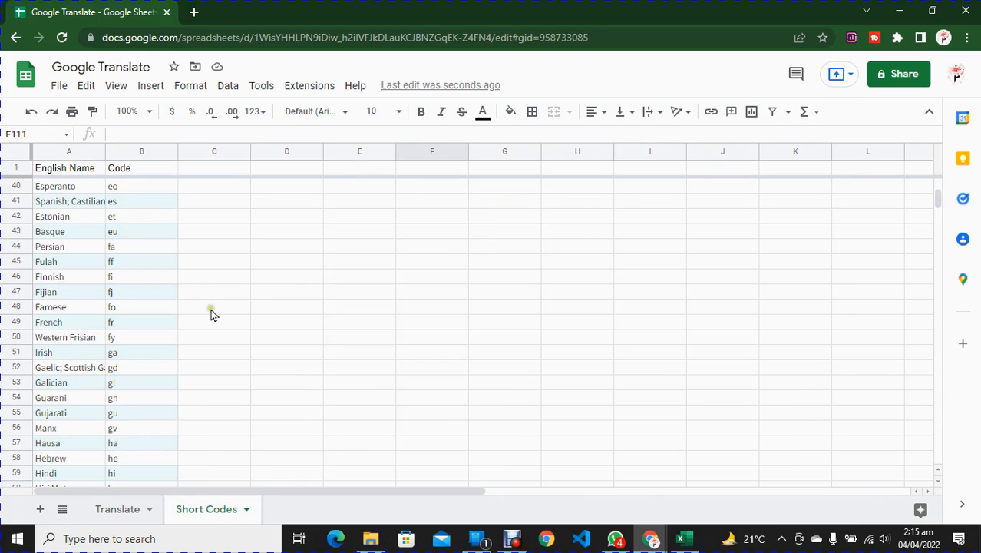
scroll(169, 291, down, 5)
scroll(169, 291, up, 7)
click(115, 509)
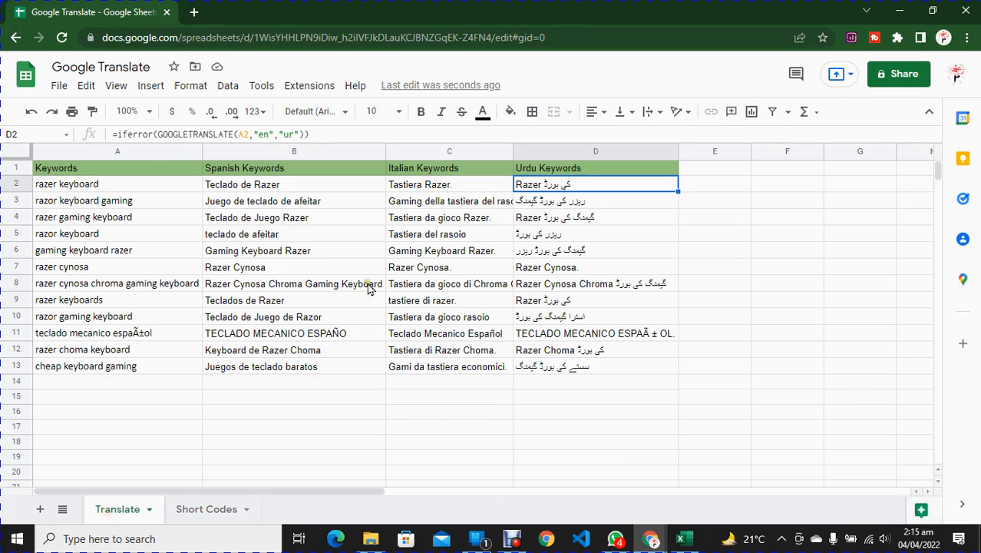